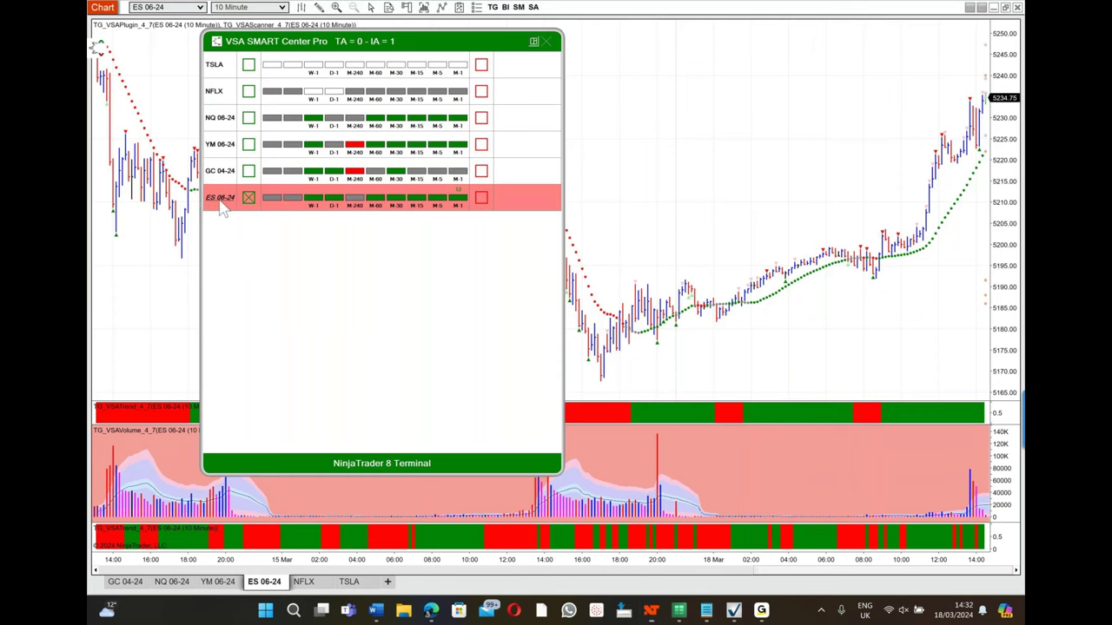
left_click(223, 201)
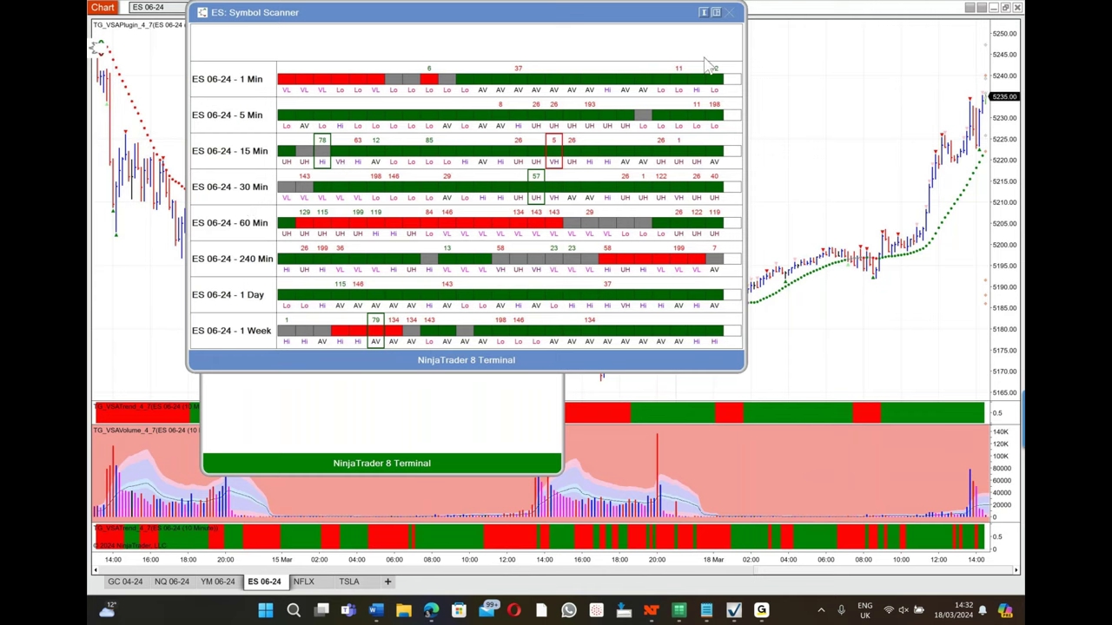
left_click(322, 149)
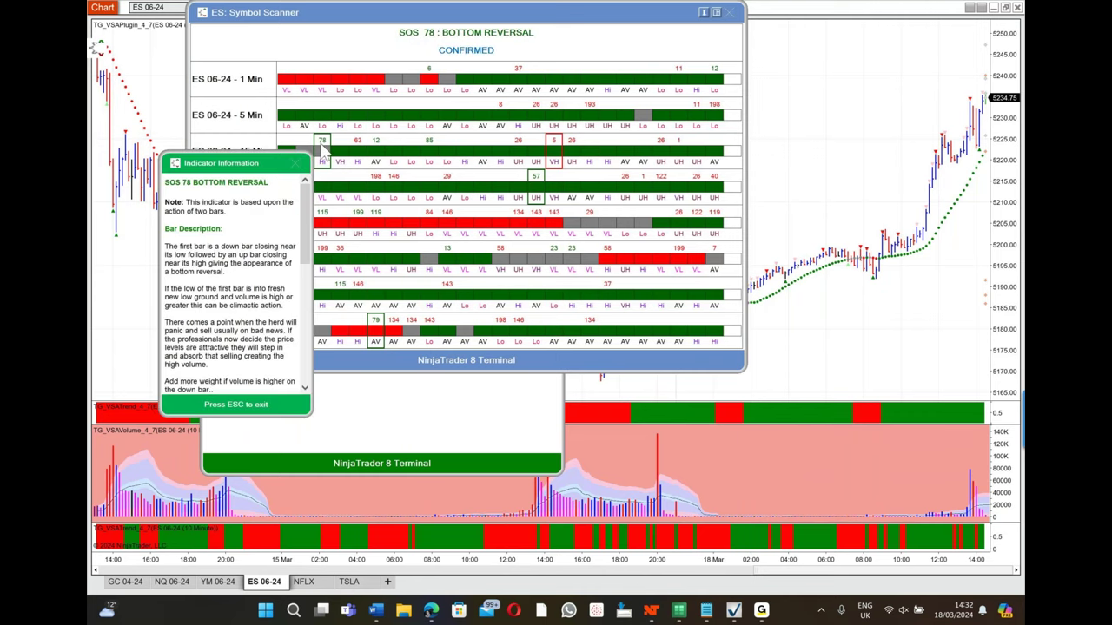
left_click(536, 177)
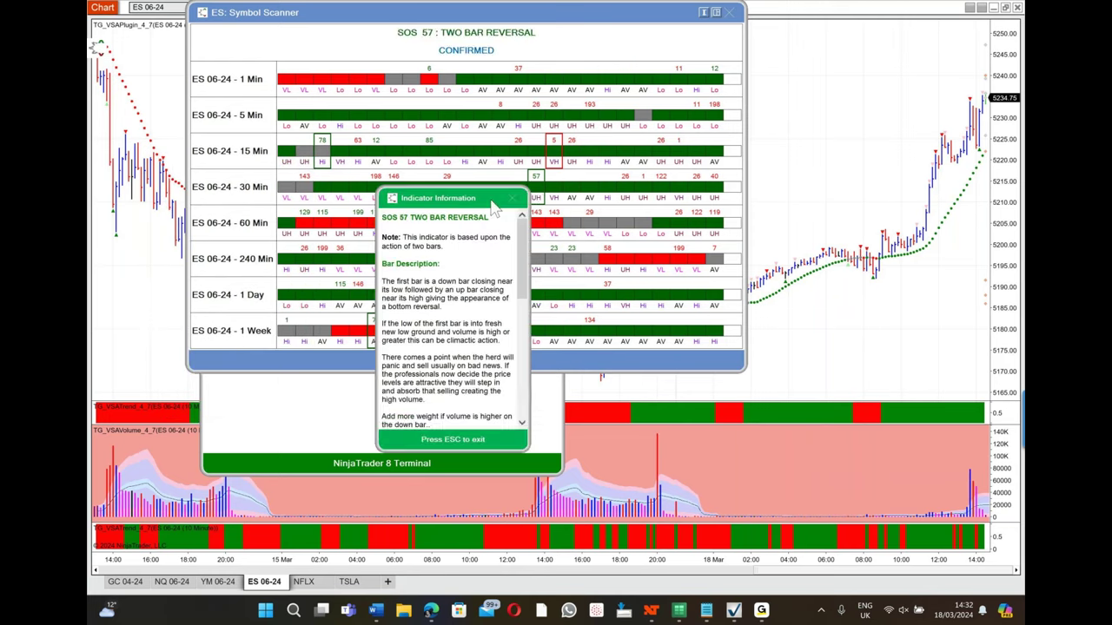
left_click(511, 199)
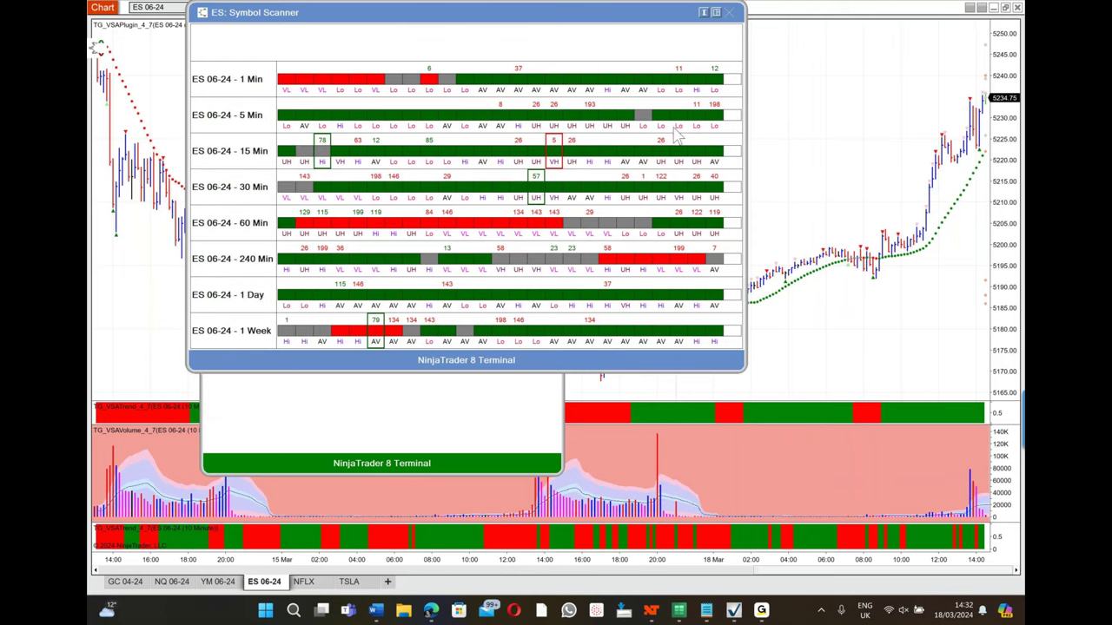
mouse_move(554, 147)
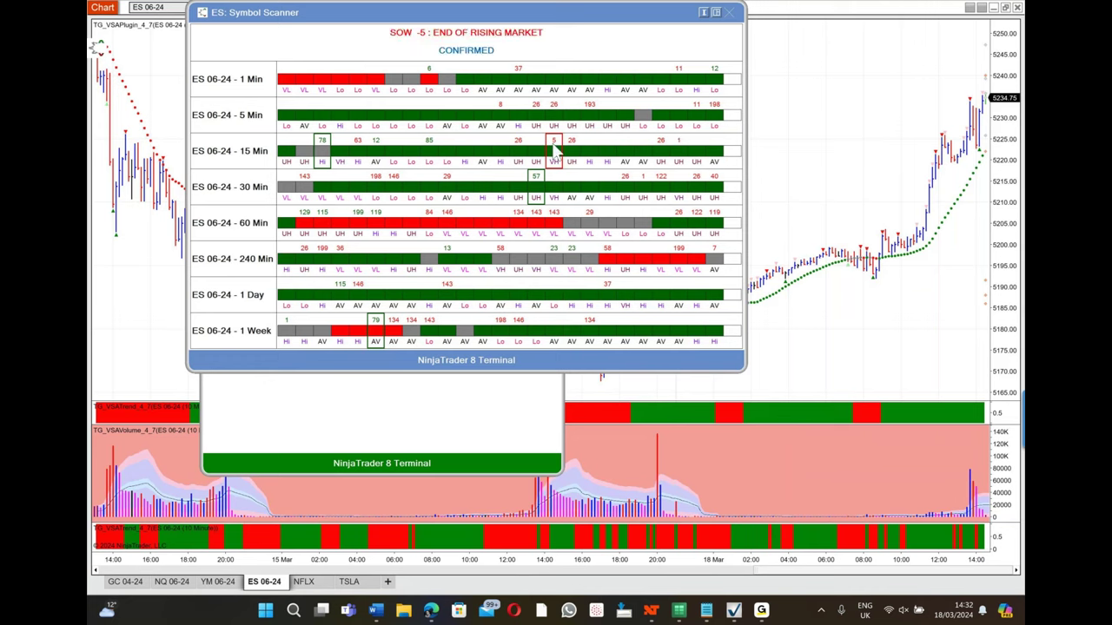
left_click(555, 143)
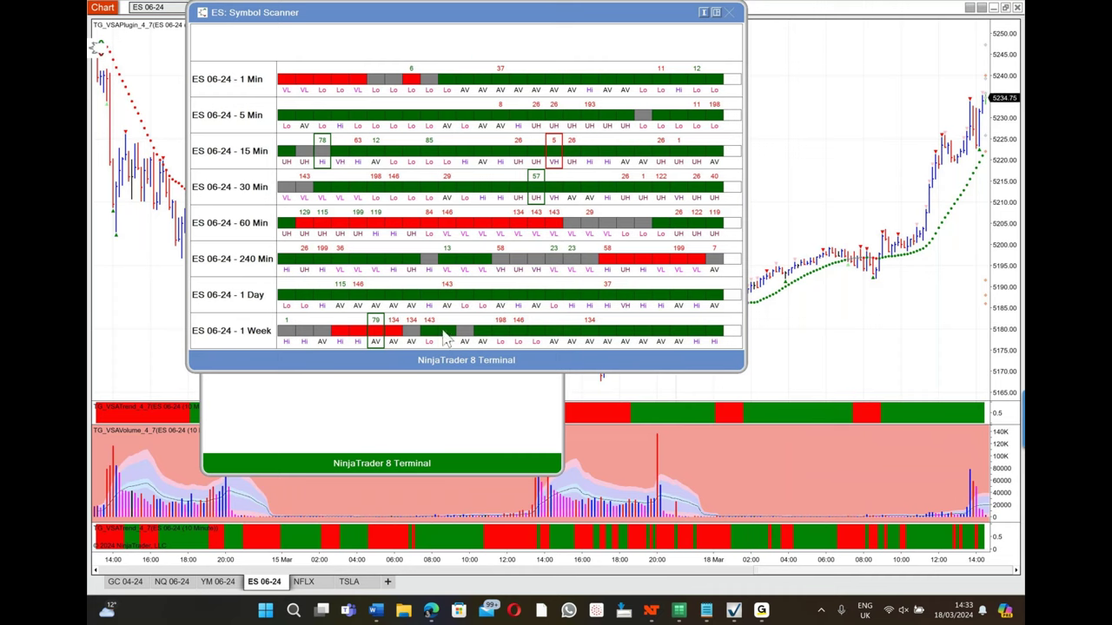
left_click(376, 322)
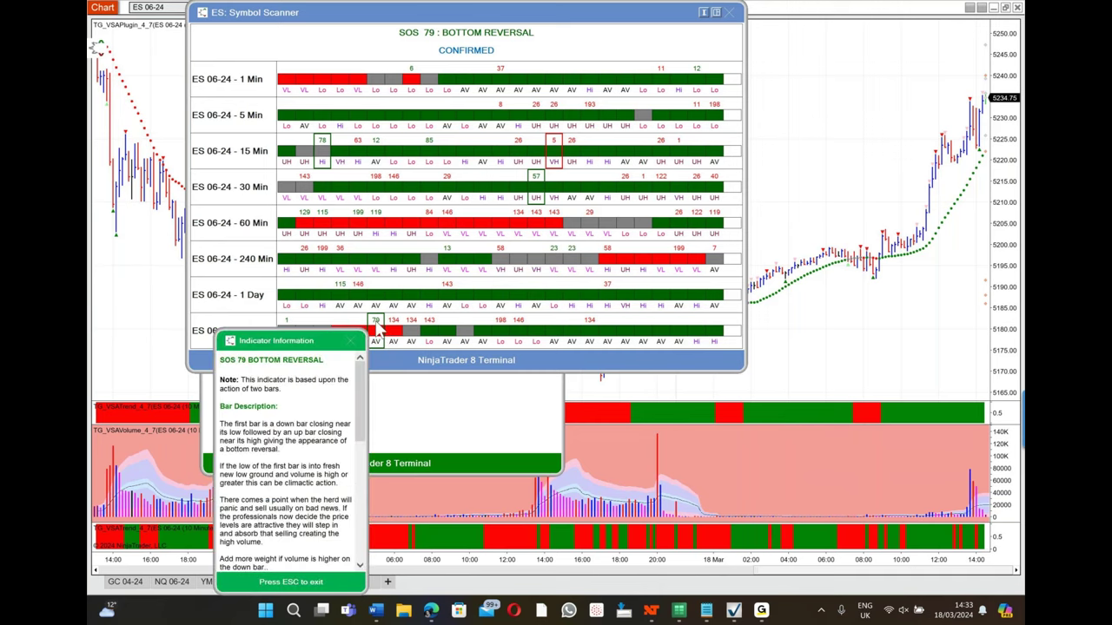
left_click(351, 342)
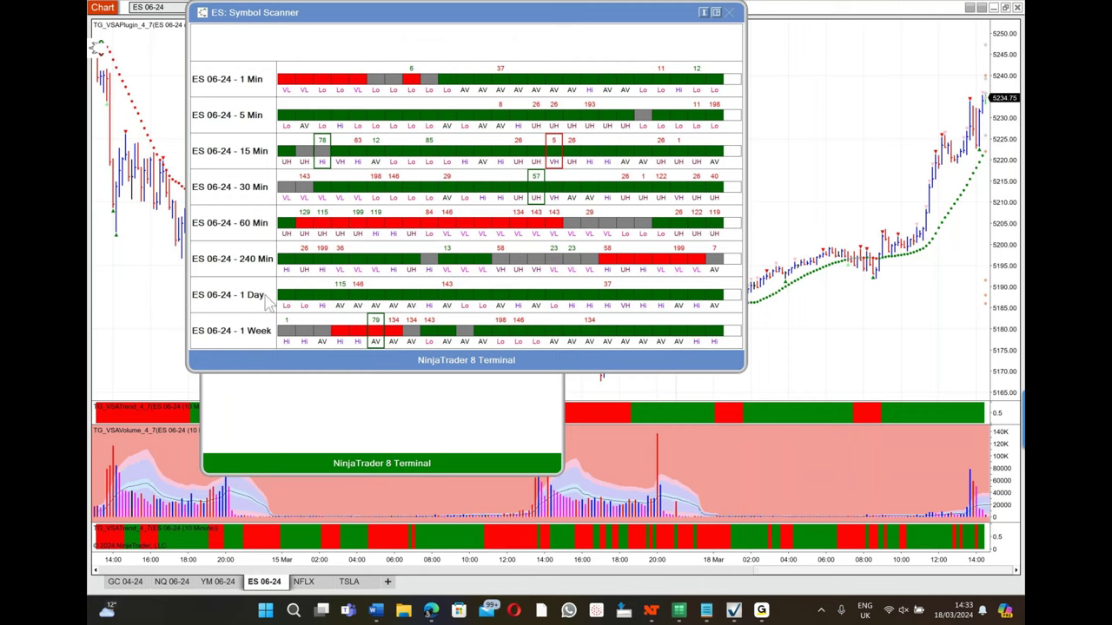
left_click(341, 292)
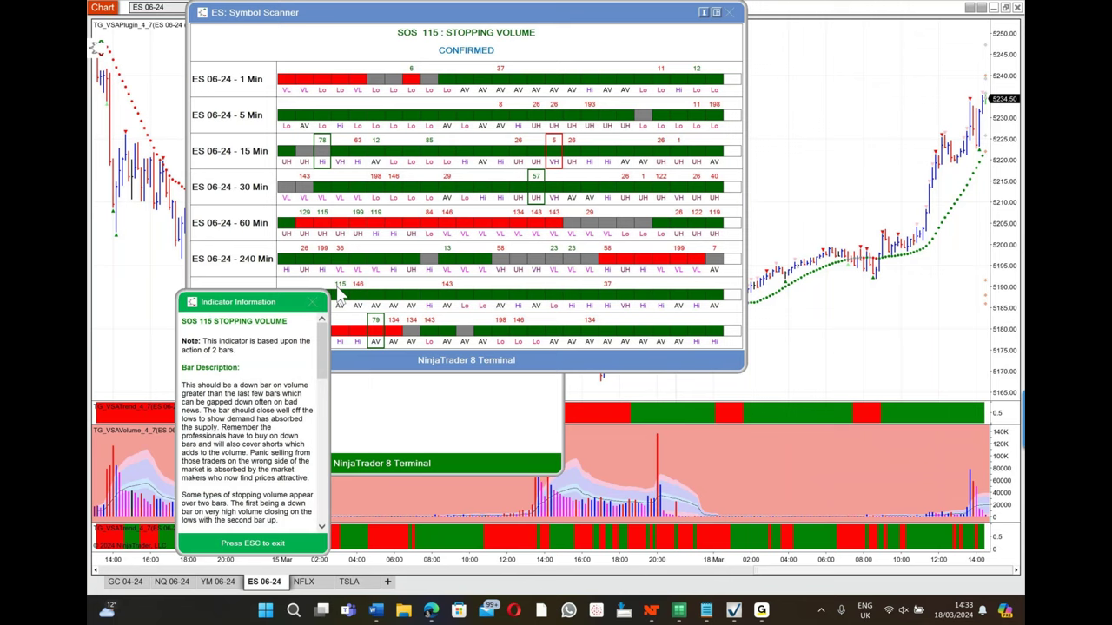
left_click(314, 302)
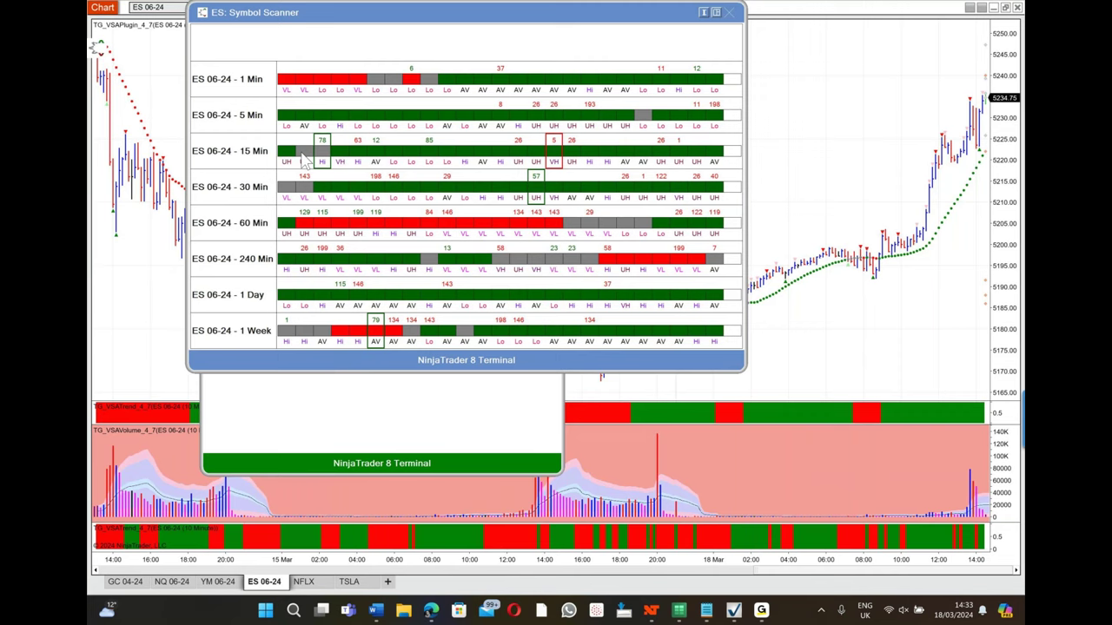
left_click(730, 13)
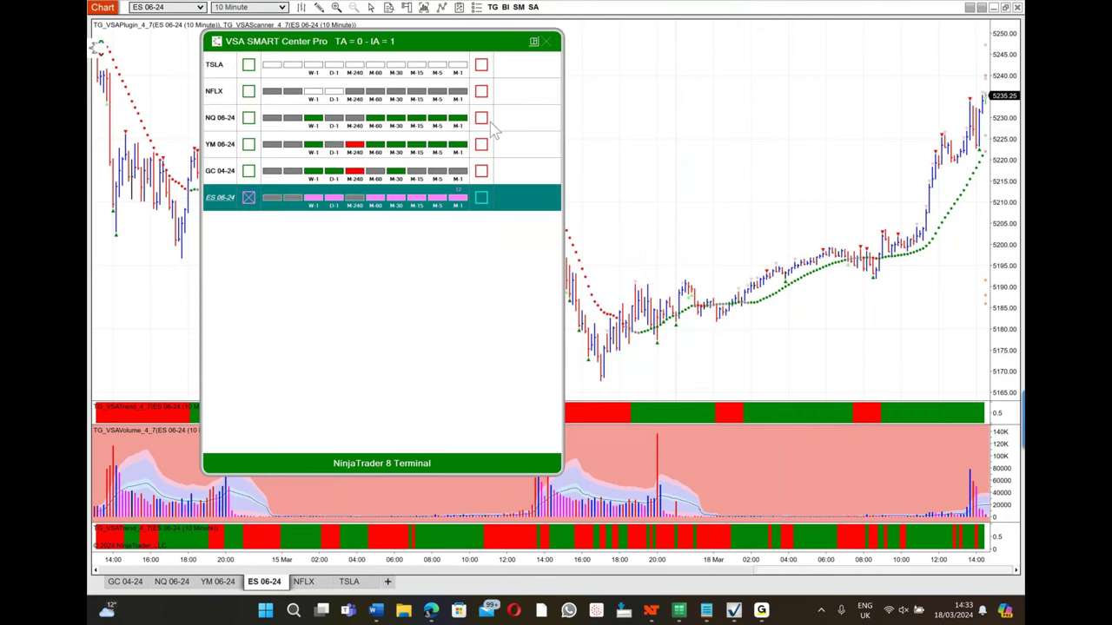
Close SMART Center Pro, then read and dismiss the SOS 129 'Potential Climactic Action' signal explanation.
left_click(547, 41)
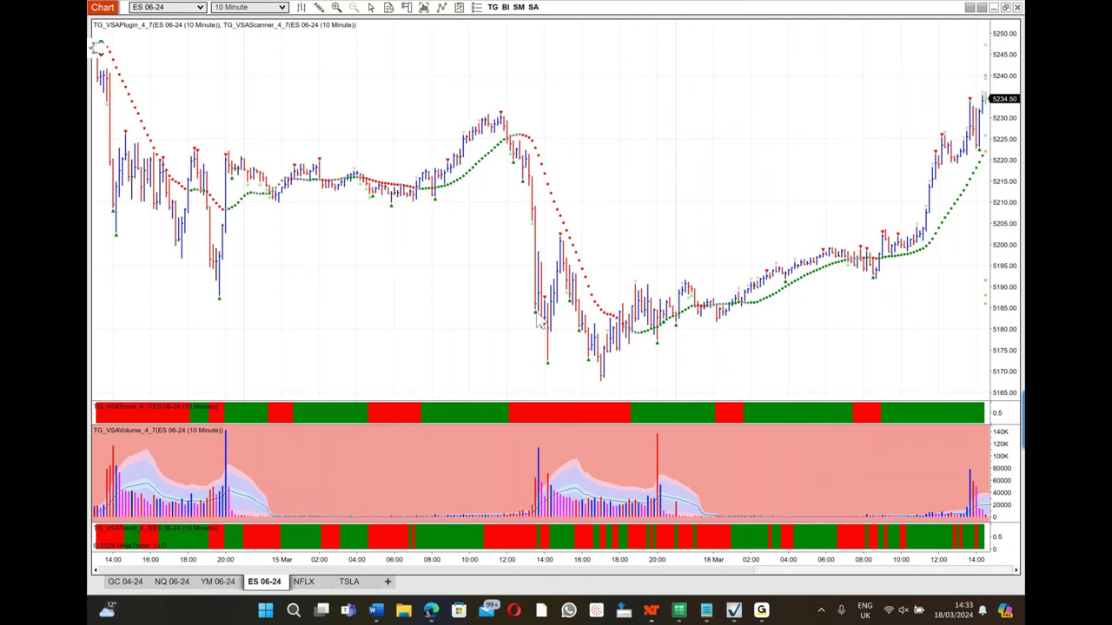
left_click(538, 322)
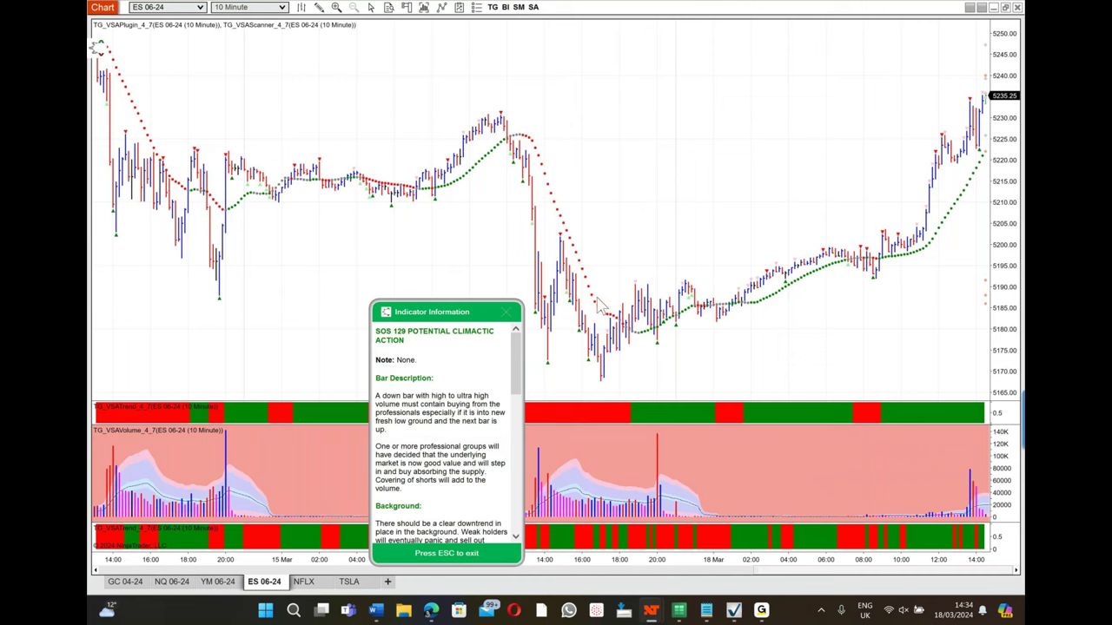
left_click(510, 315)
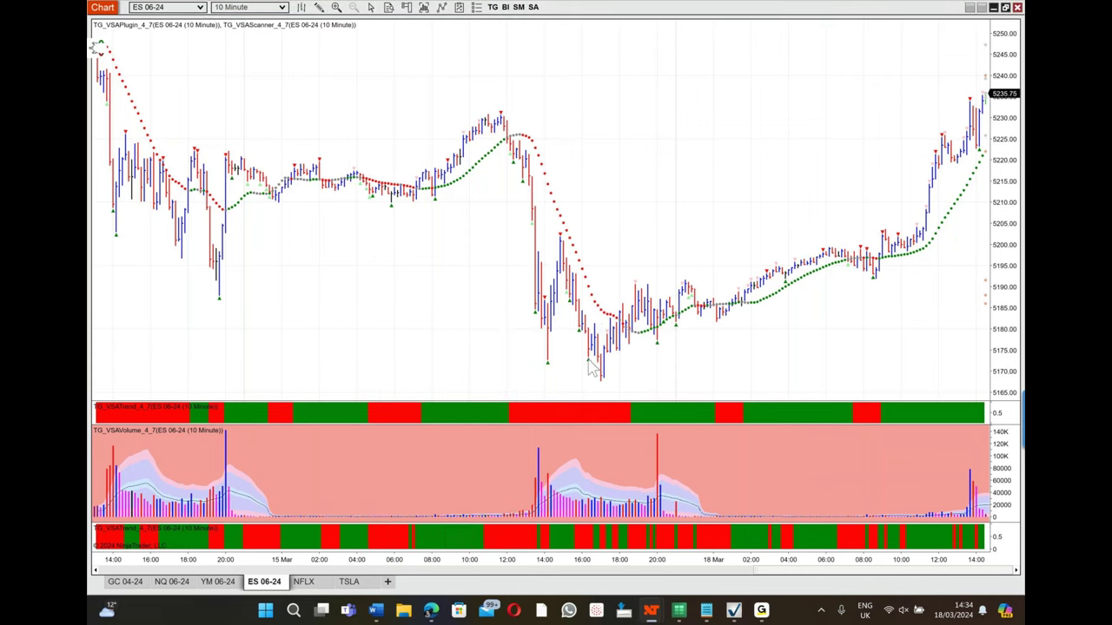
left_click(593, 367)
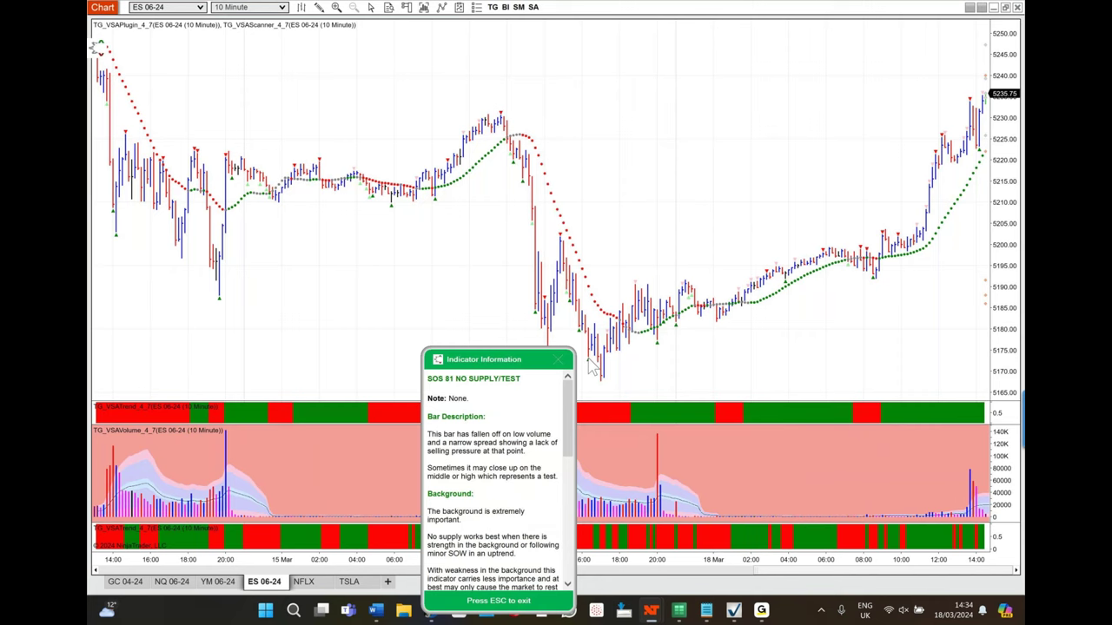
left_click(661, 350)
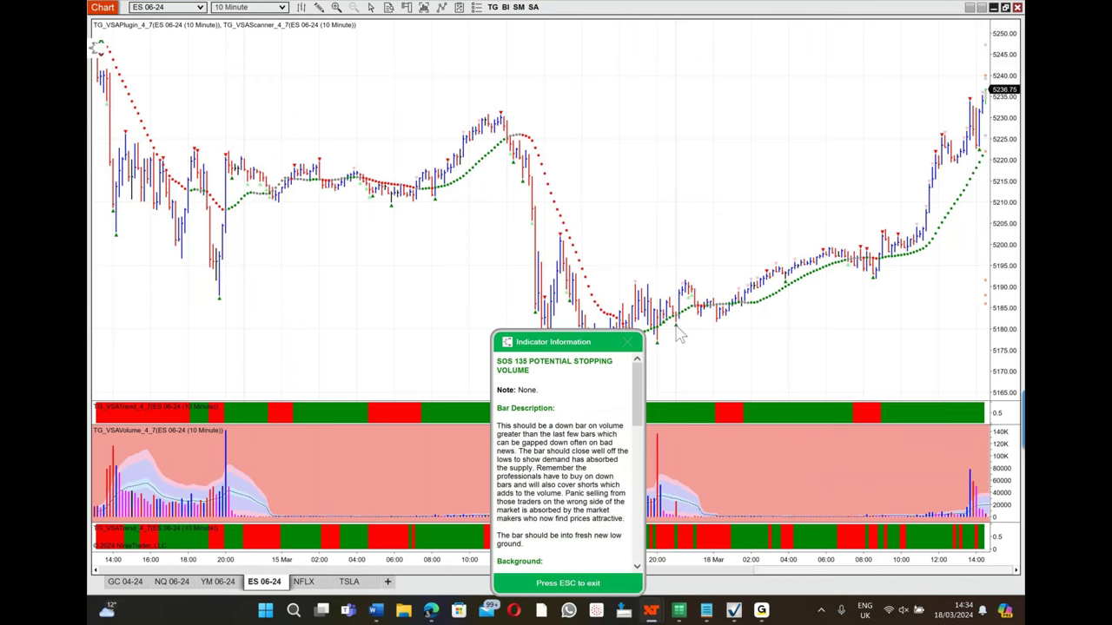
left_click(680, 337)
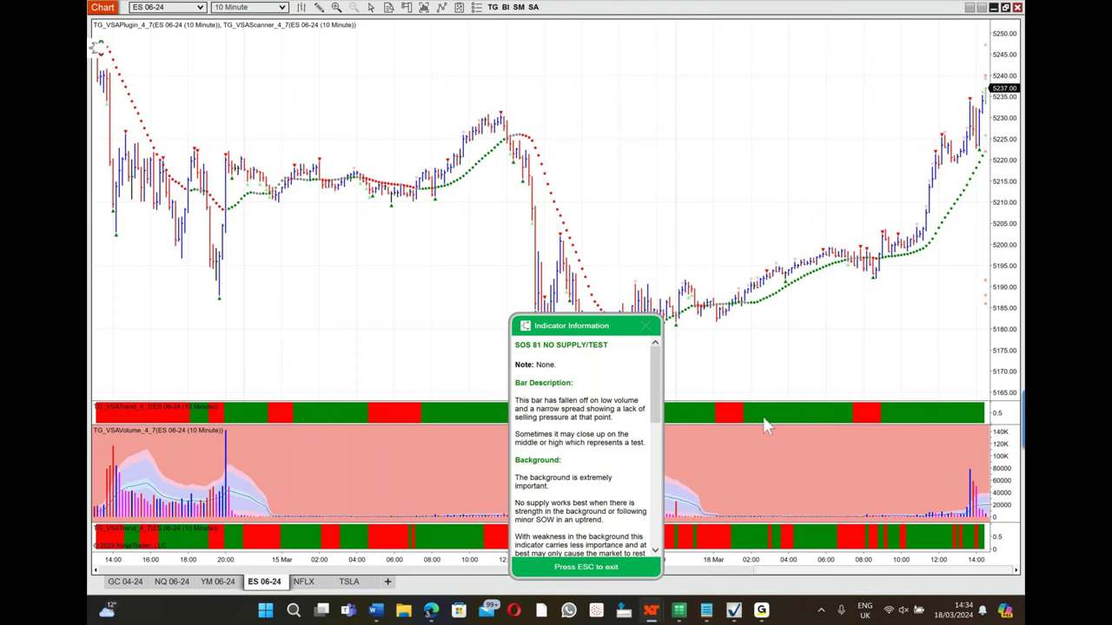
key("Escape")
left_click(791, 289)
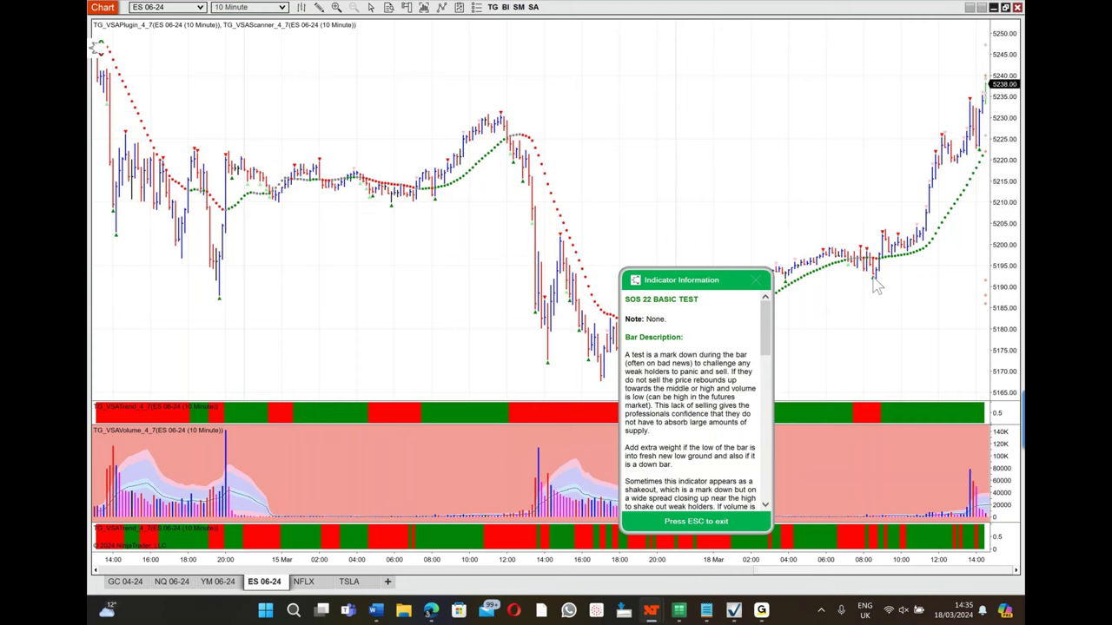
left_click(878, 283)
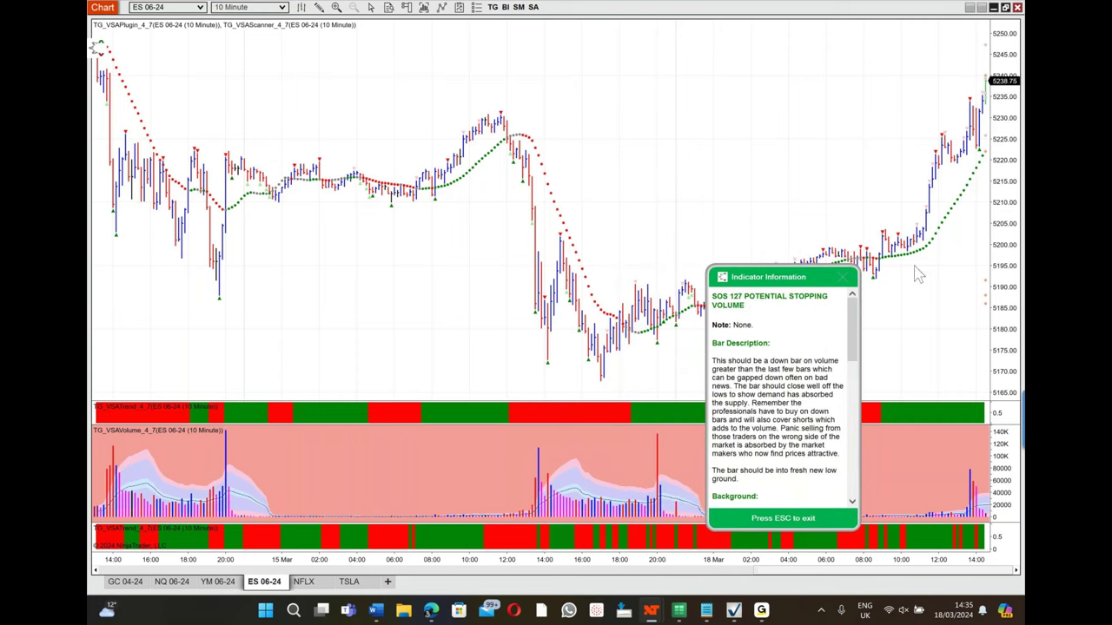
left_click(982, 159)
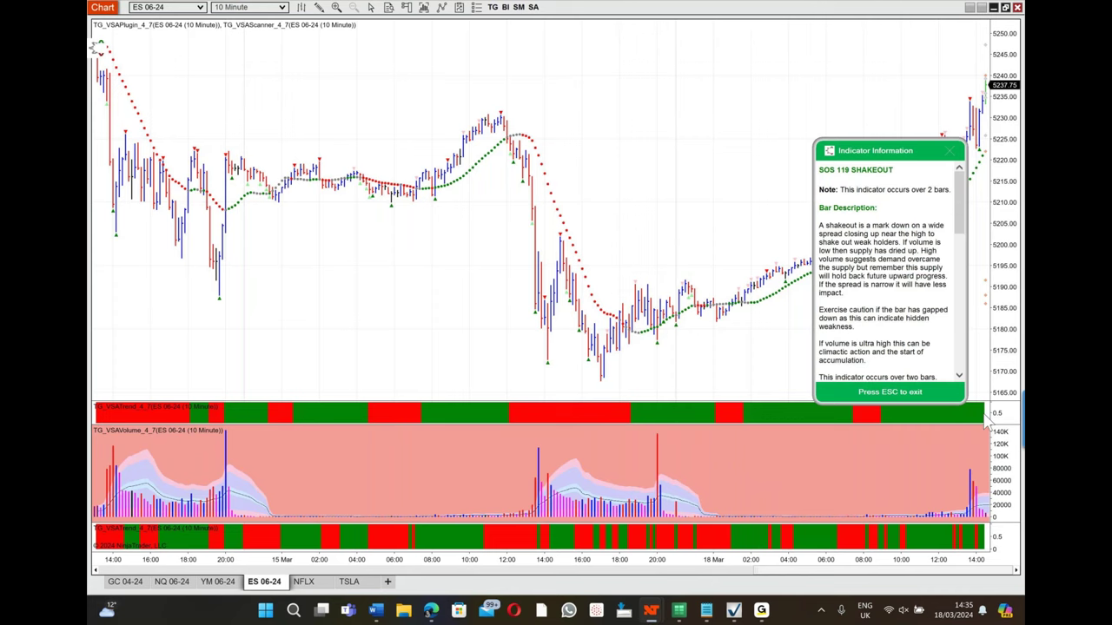
left_click(951, 153)
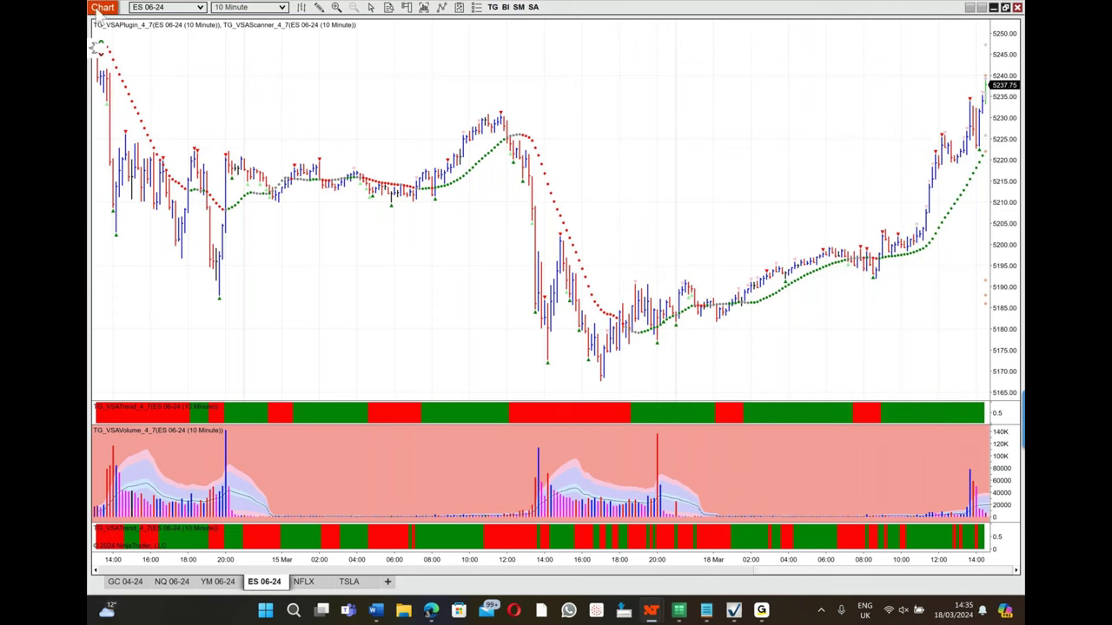
right_click(100, 45)
left_click(161, 67)
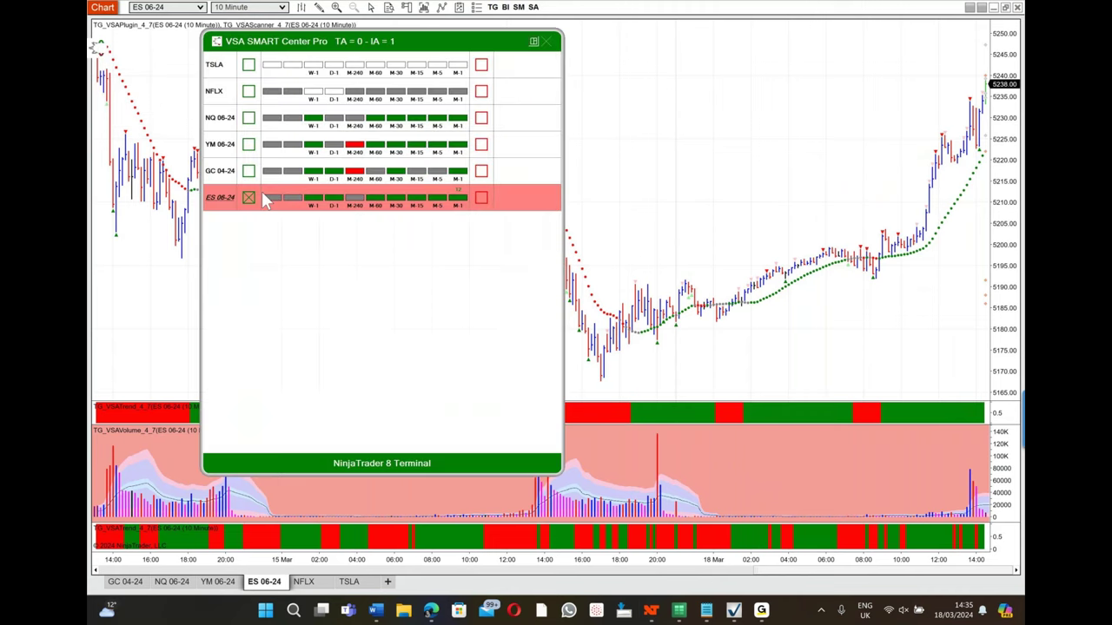
left_click(267, 201)
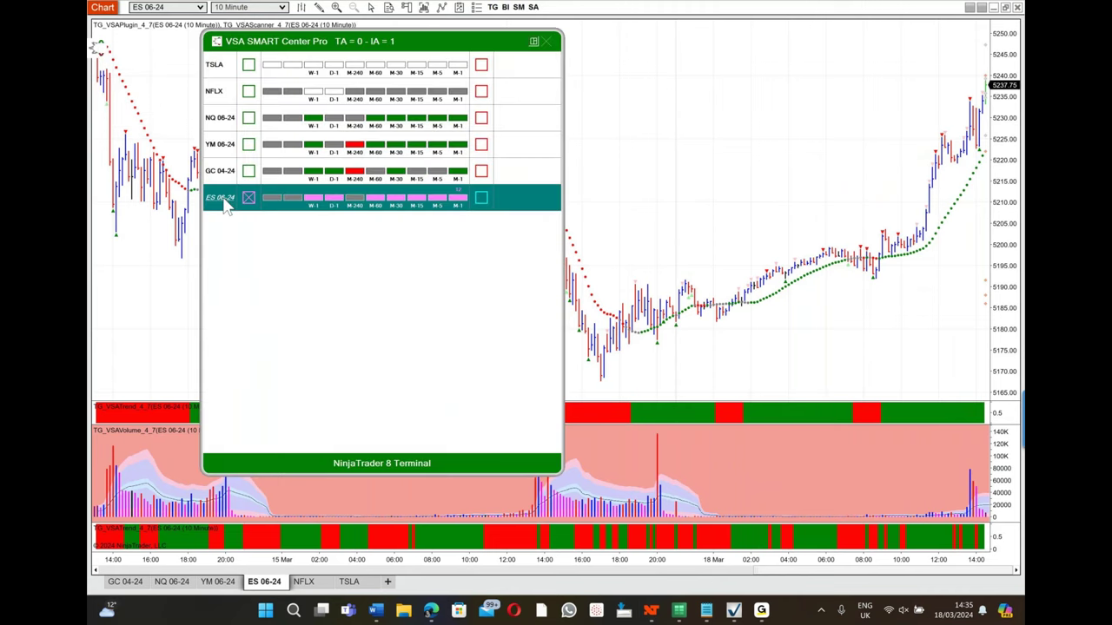
double_click(221, 198)
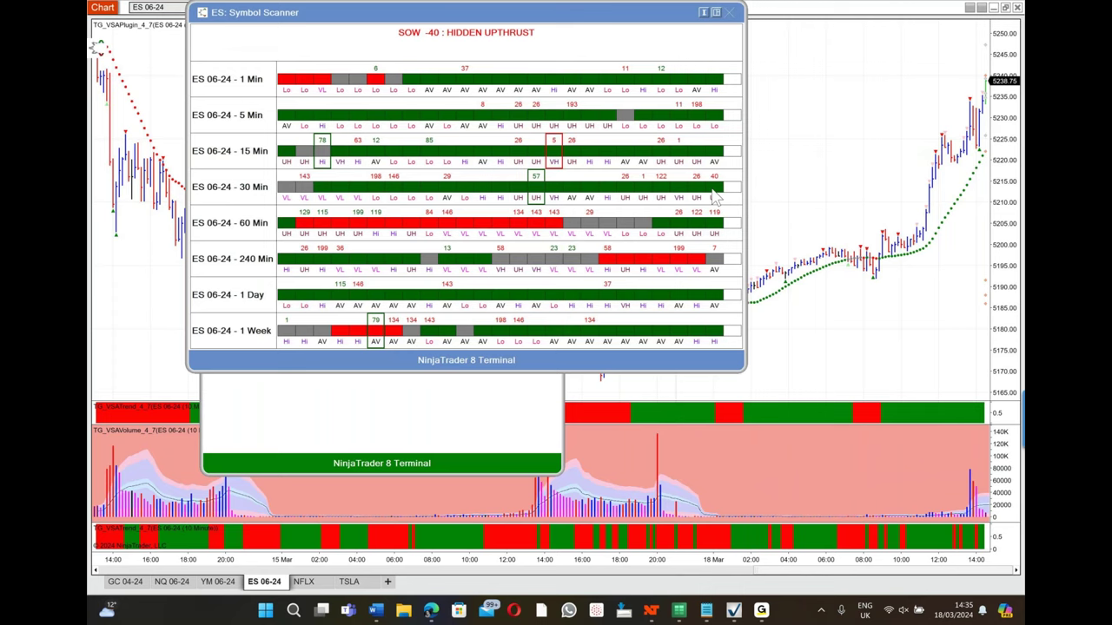
left_click(660, 69)
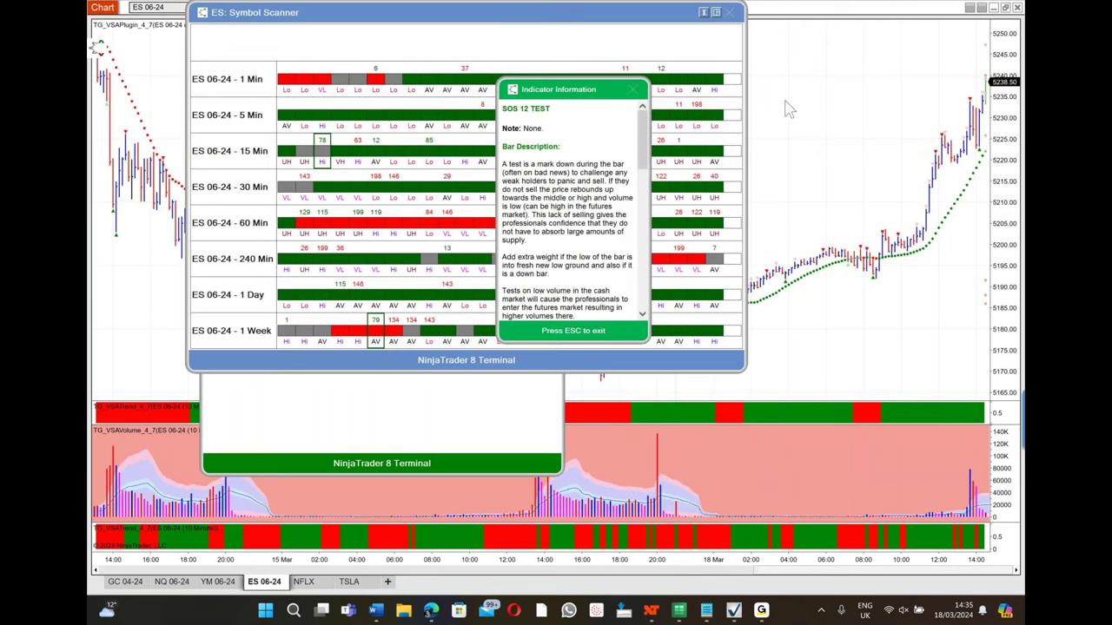
left_click(631, 91)
left_click(731, 14)
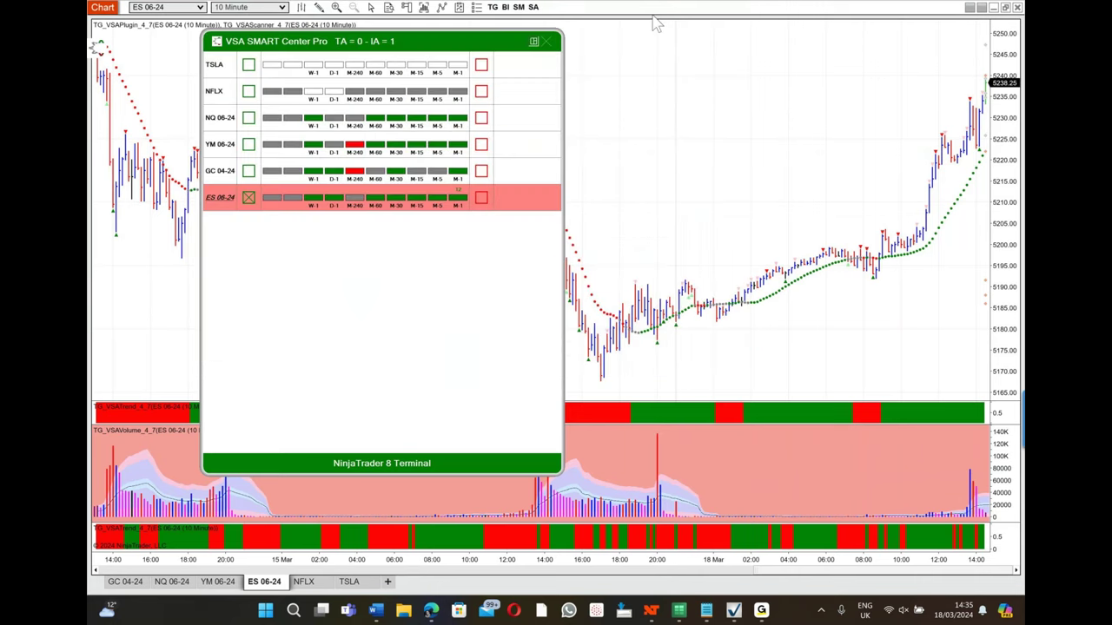
left_click(543, 43)
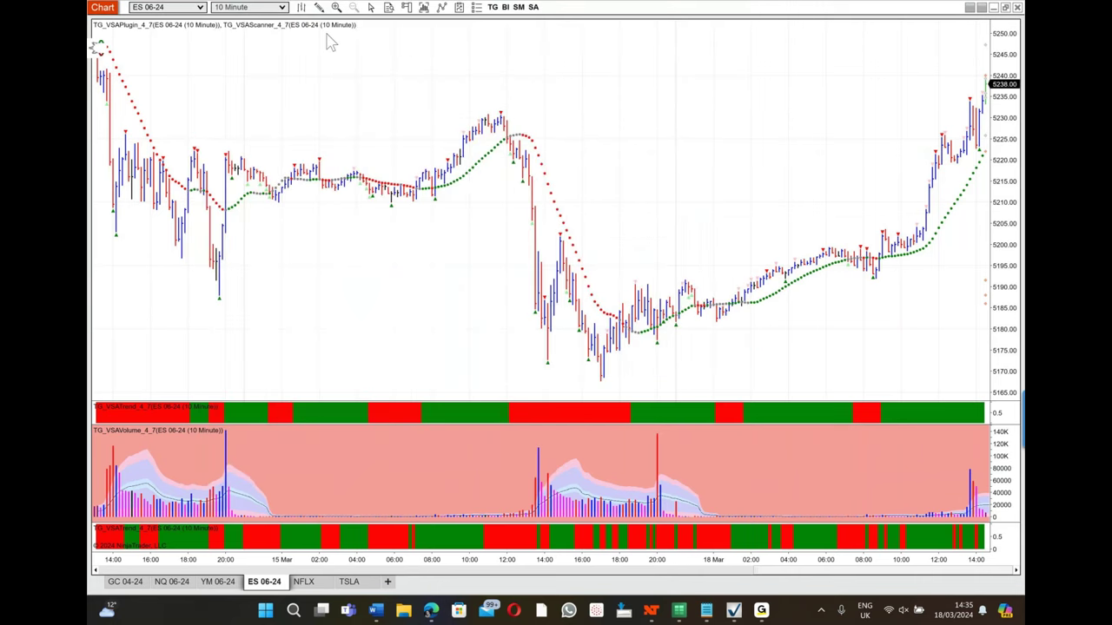
left_click(280, 8)
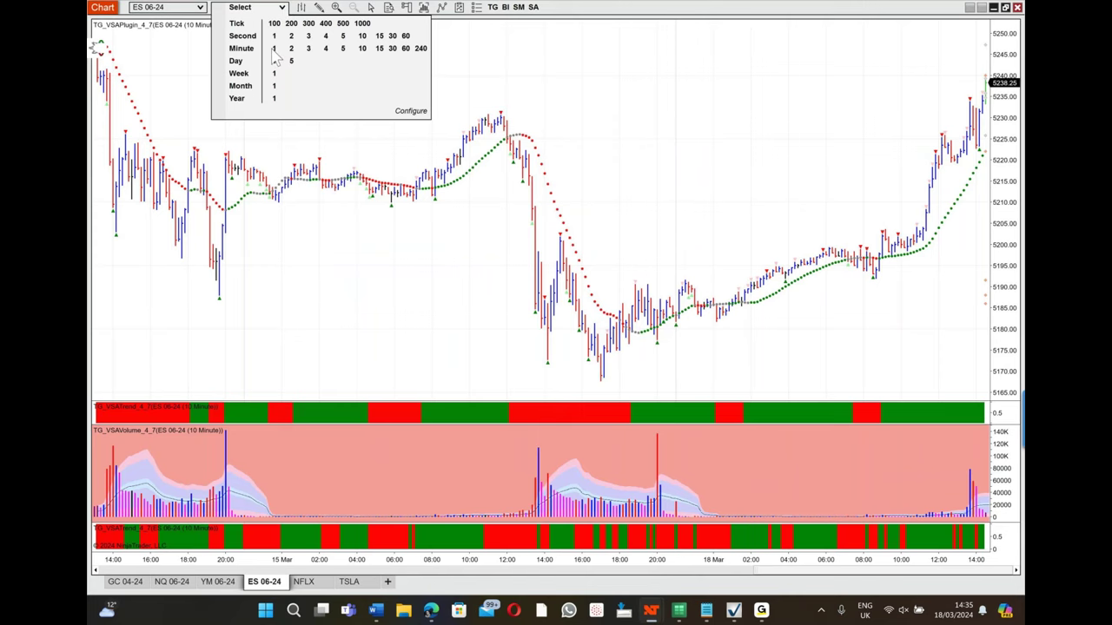
Set the chart interval to Minute 1, then review and dismiss the SOS 12 test signal details.
left_click(274, 48)
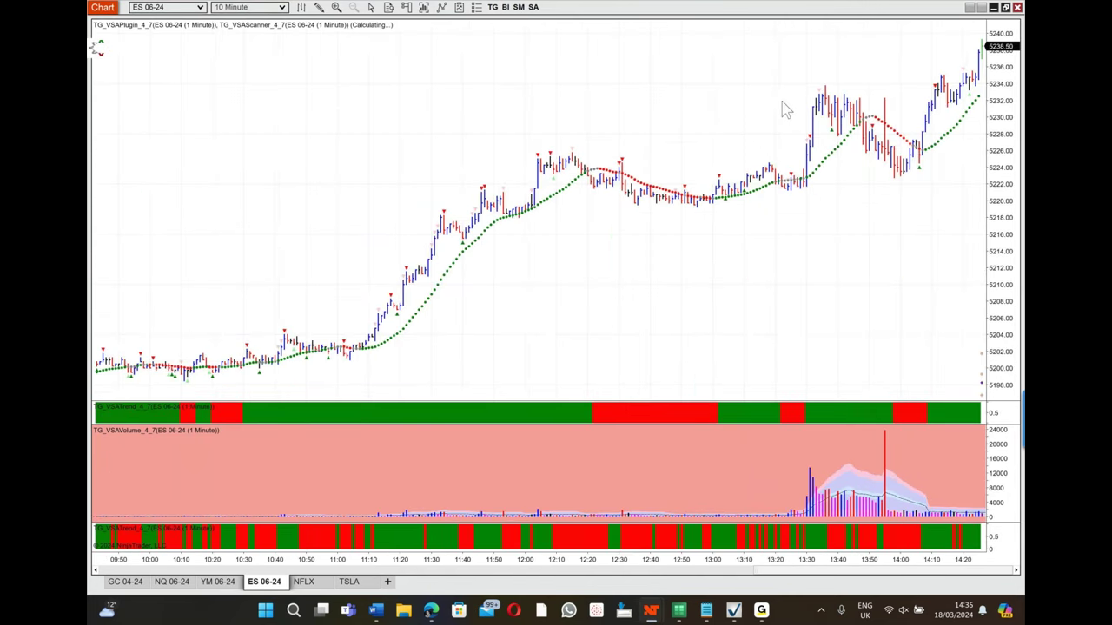
left_click(919, 170)
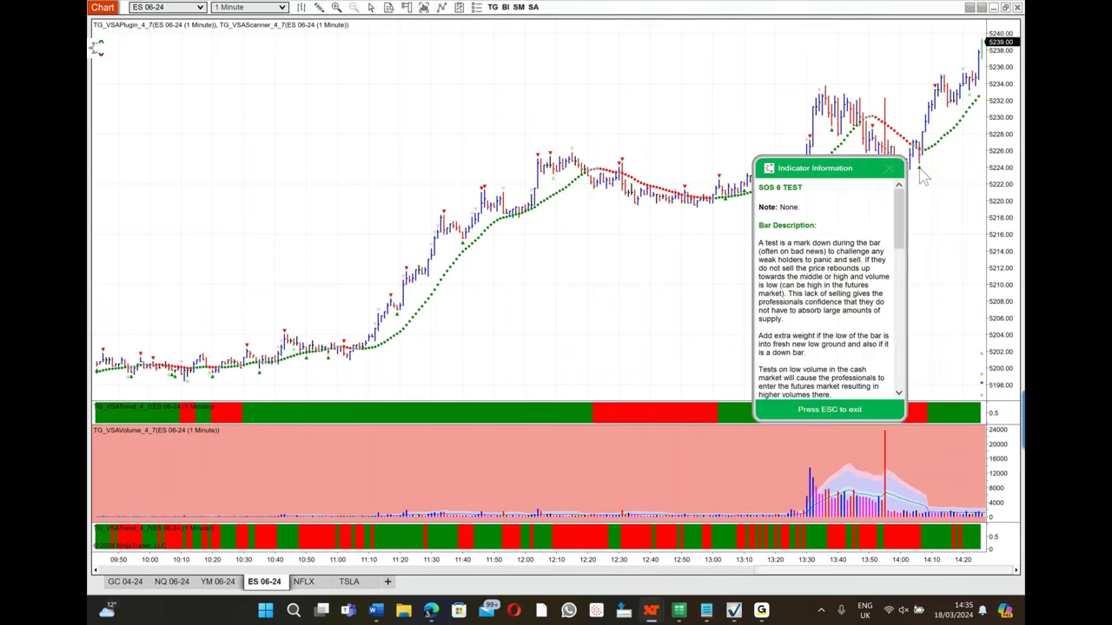
left_click(971, 103)
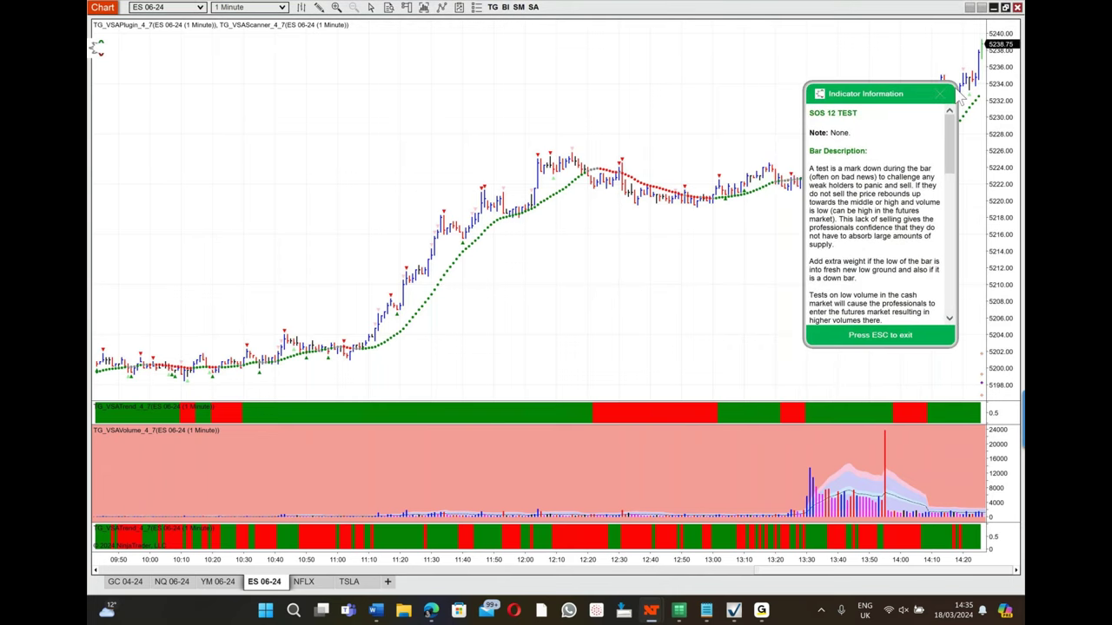
key("Escape")
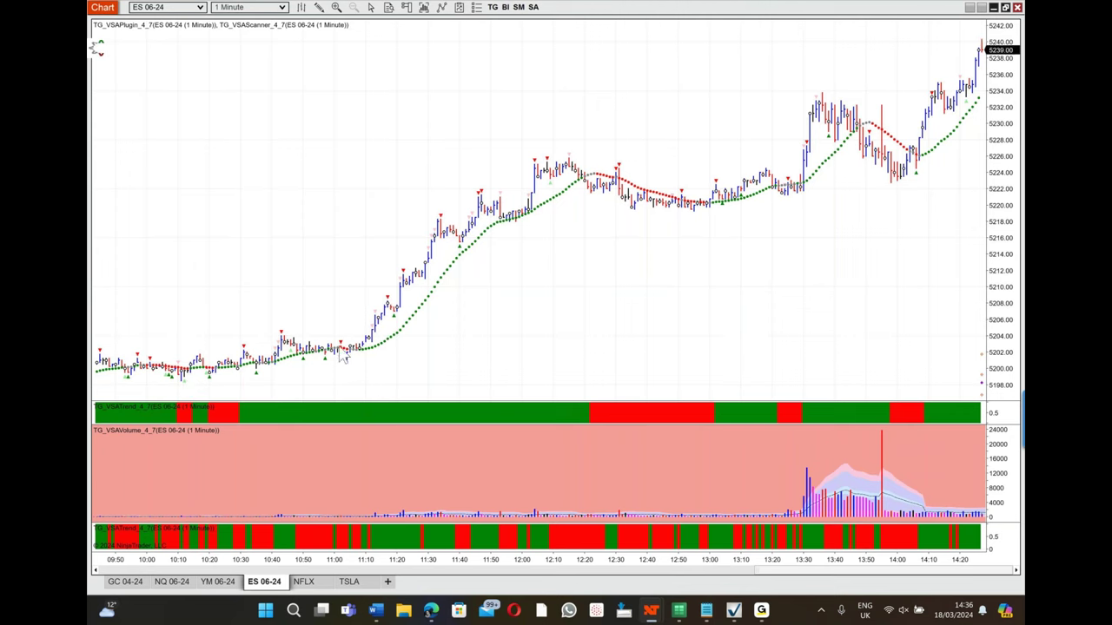
left_click(397, 324)
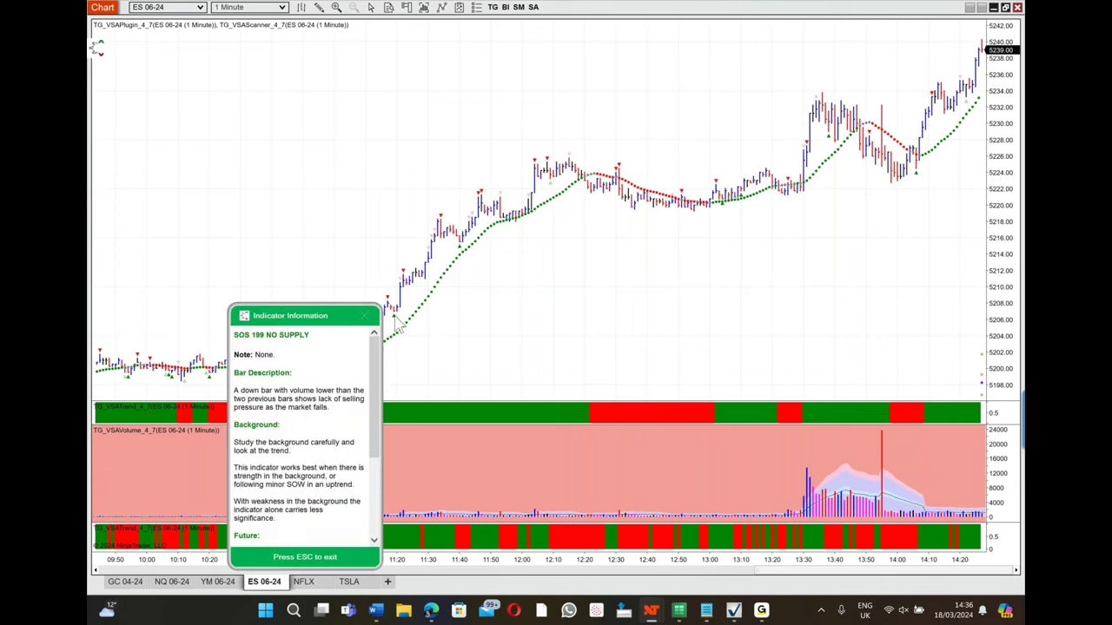
key("Escape")
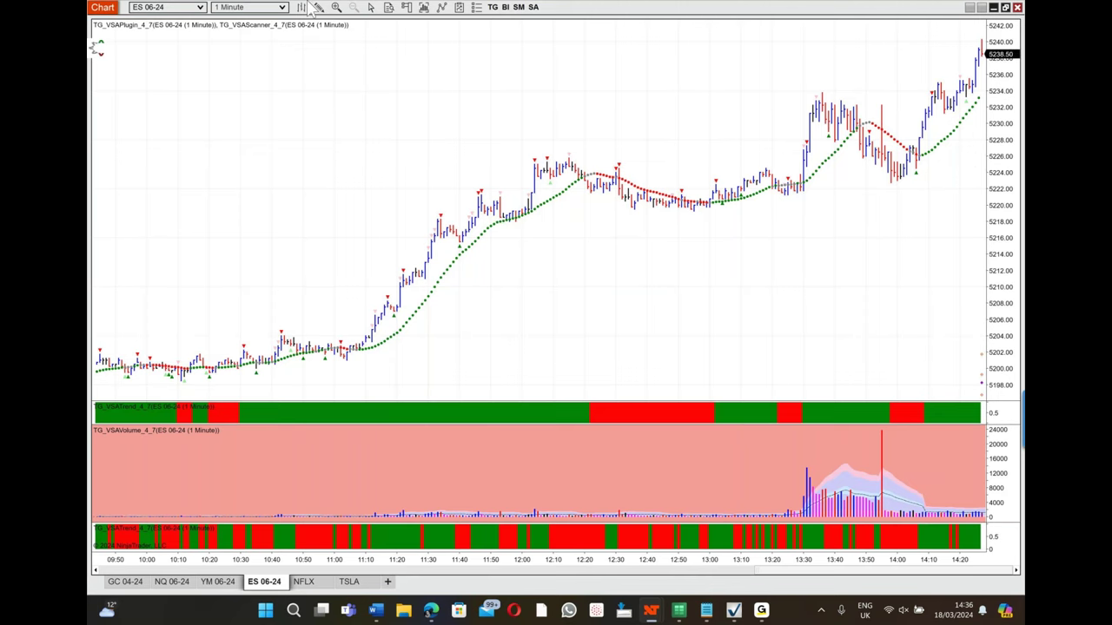
left_click(98, 52)
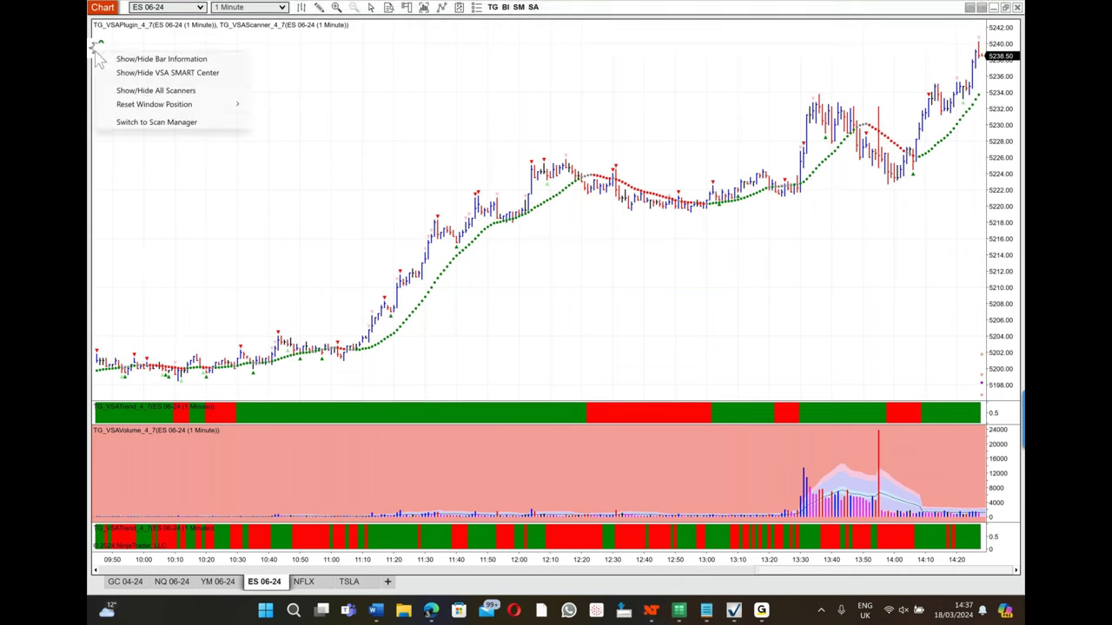
left_click(140, 73)
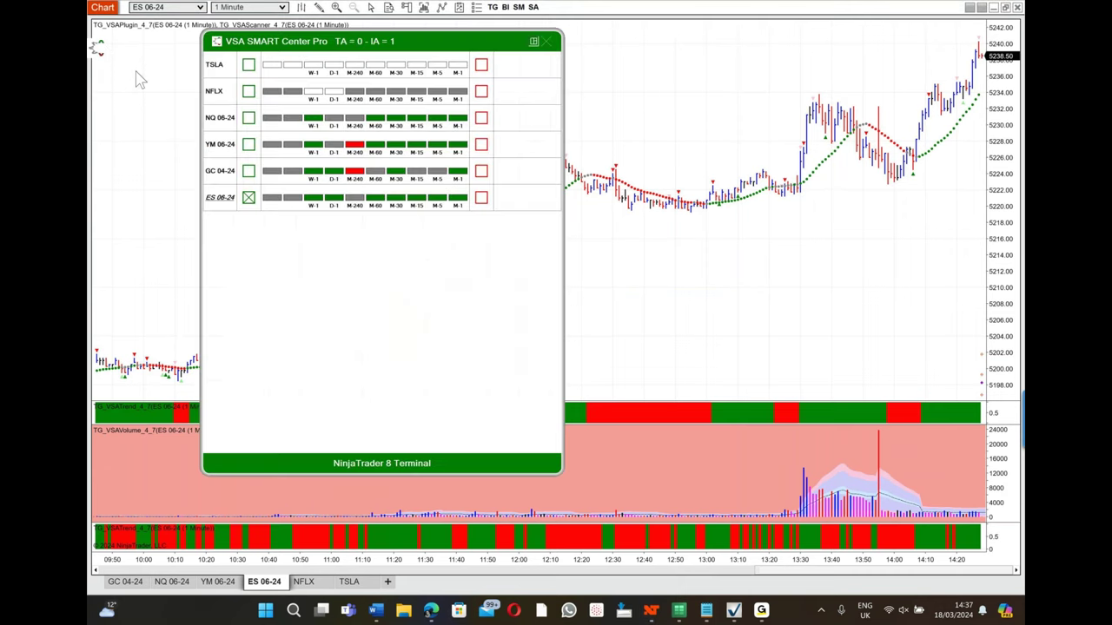
left_click(218, 198)
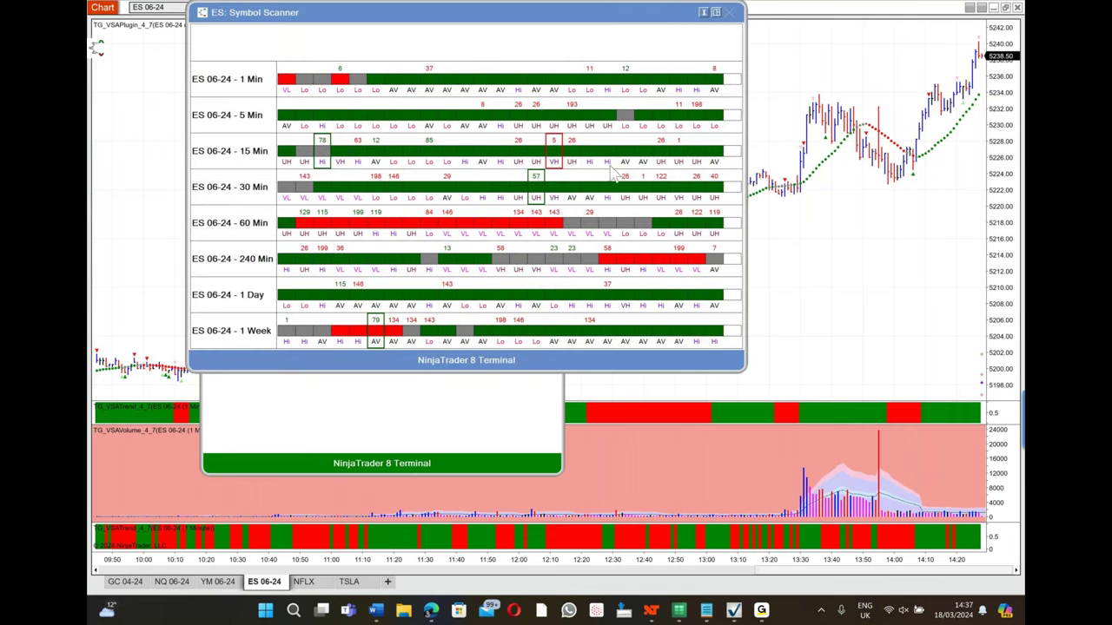
left_click(537, 178)
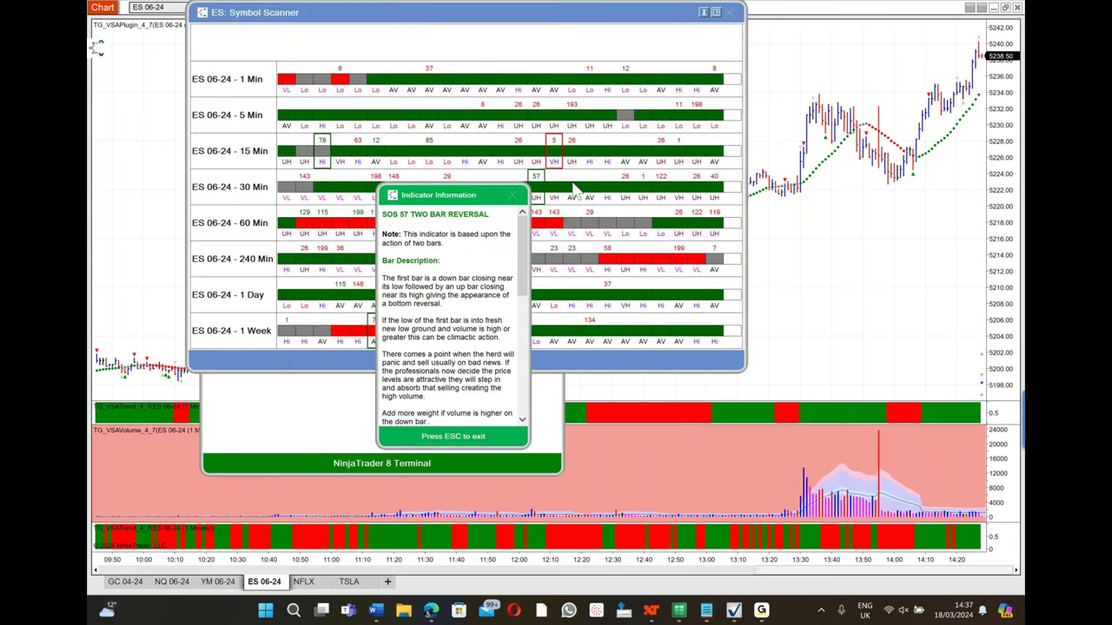
left_click(608, 184)
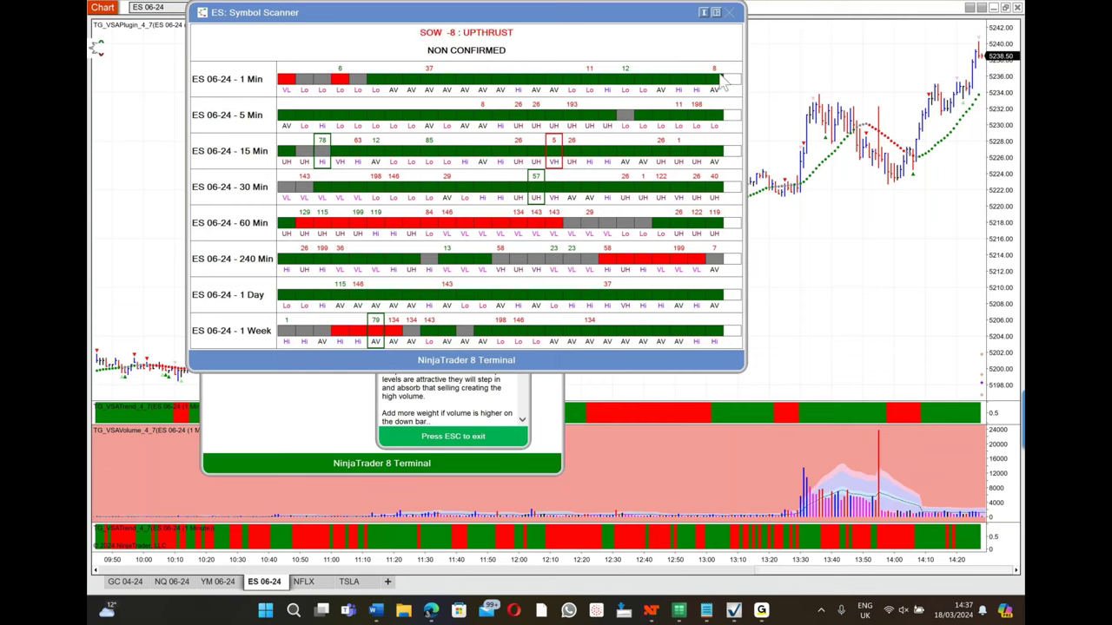
key("Escape")
left_click(625, 73)
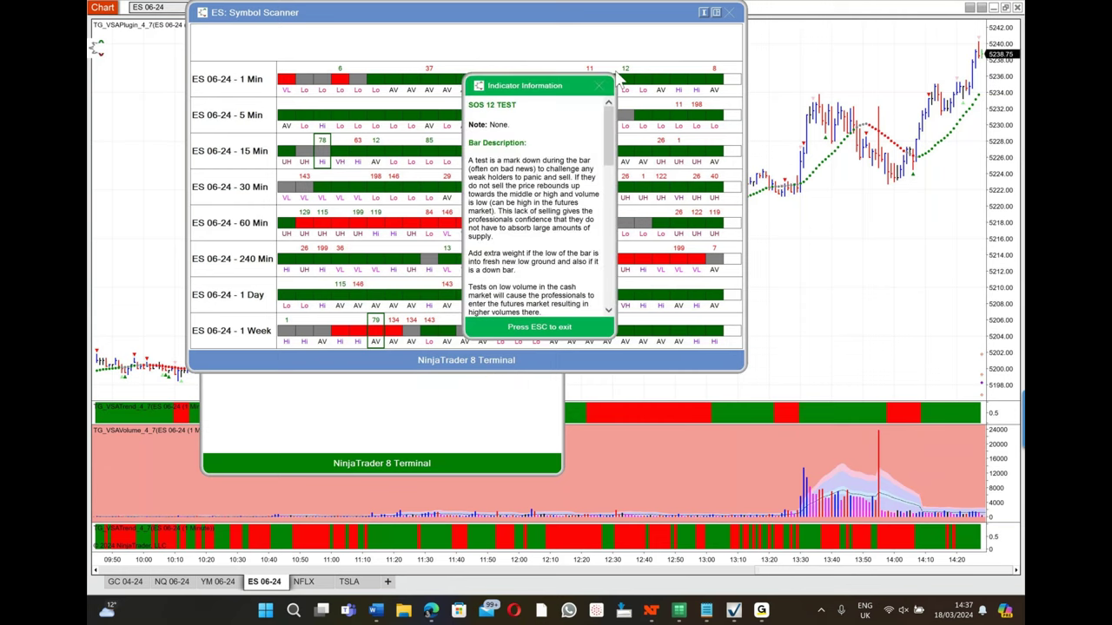
left_click(605, 85)
left_click(730, 12)
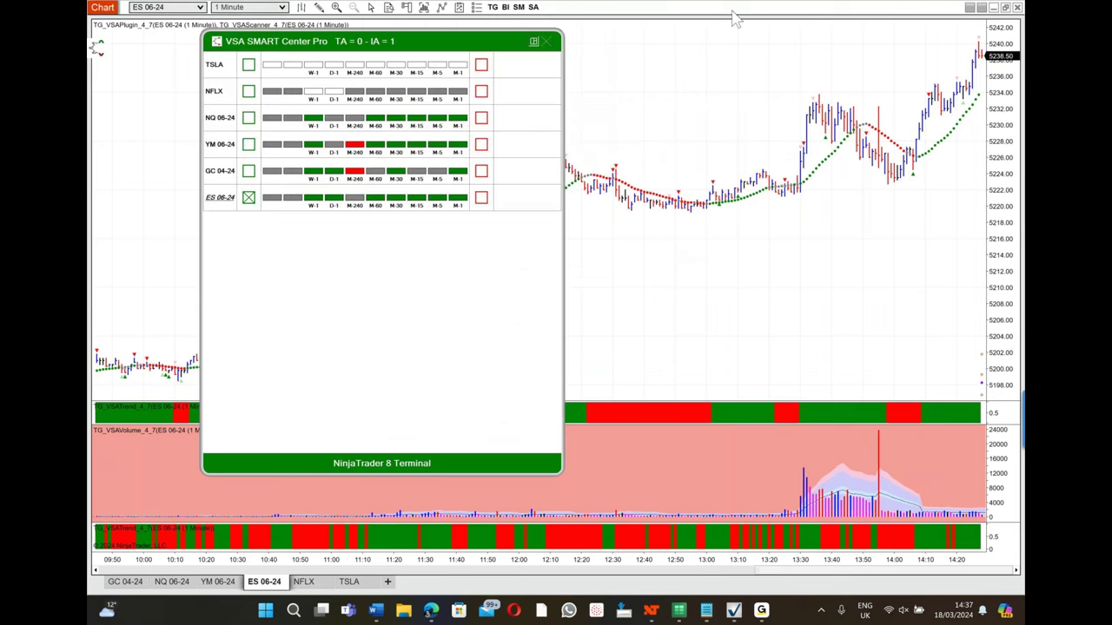
left_click(547, 42)
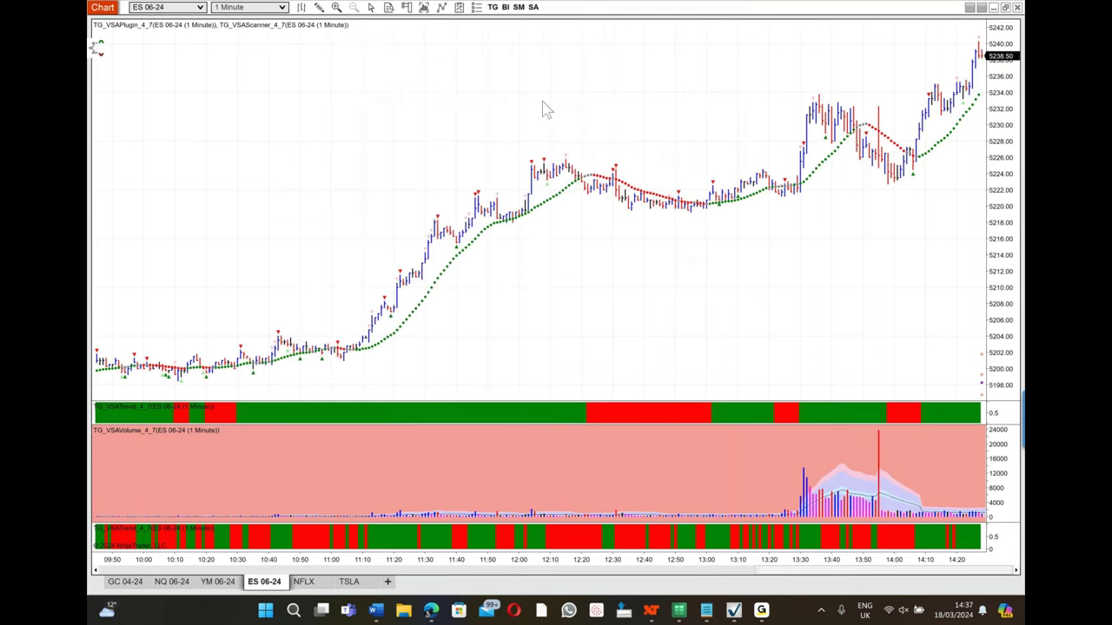